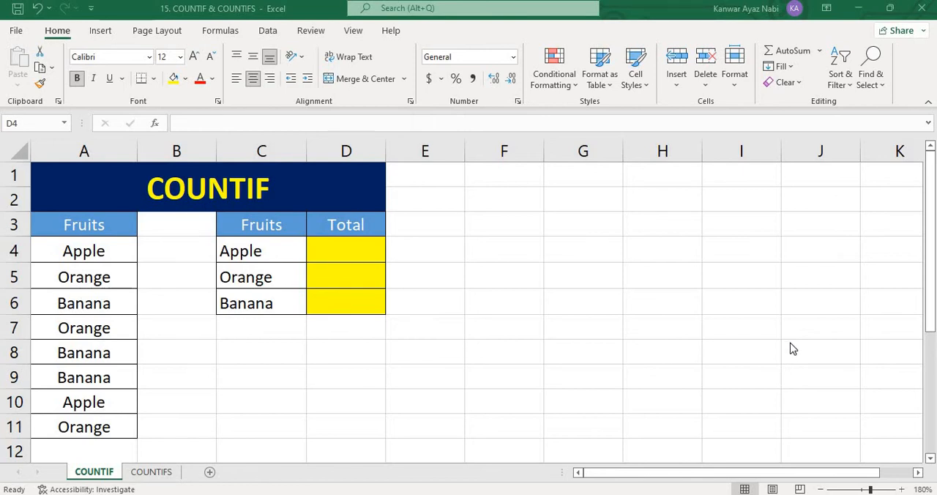
Examine the fruit list in A4:A11 and the empty Total cells beside the Apple, Orange and Banana summary rows
click(347, 376)
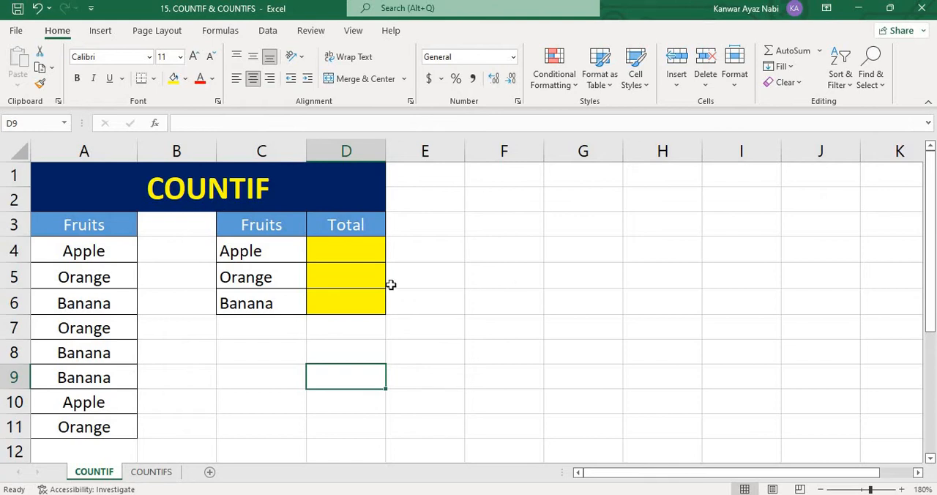
key(Down)
drag(109, 250, 112, 428)
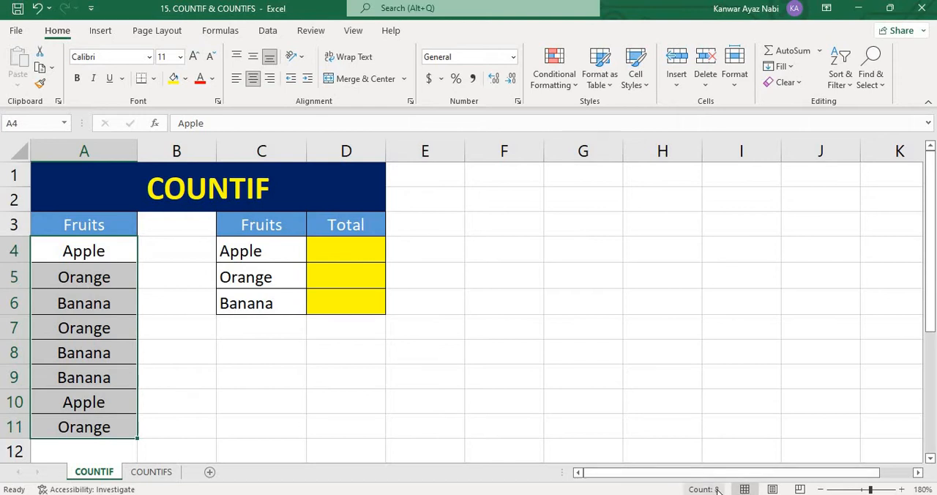
click(585, 277)
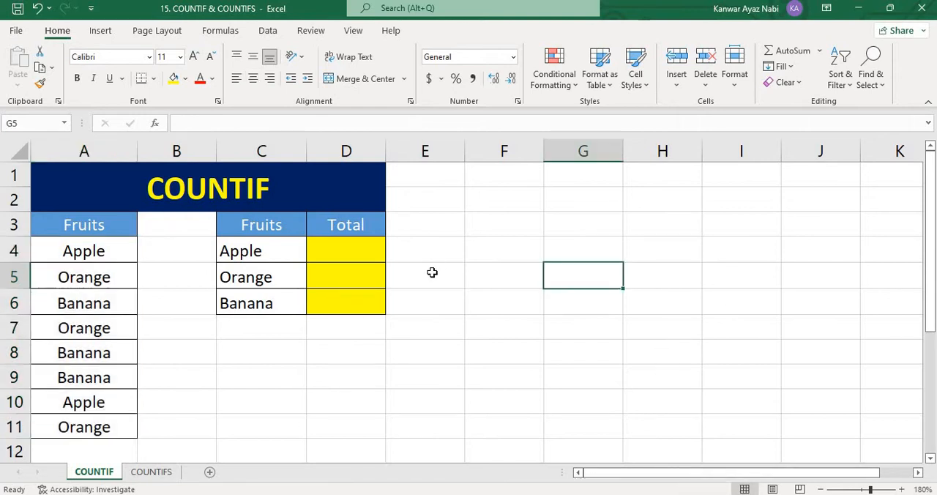
click(346, 280)
click(354, 309)
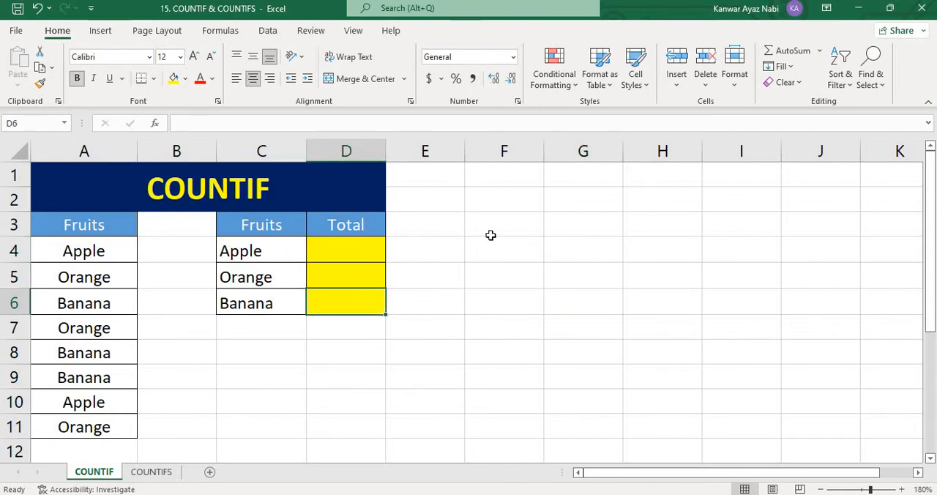
Enter =COUNTIF($A$4:$A$11,C4) in D4 to count the Apple entries in the fruit list
key(Up)
key(Up)
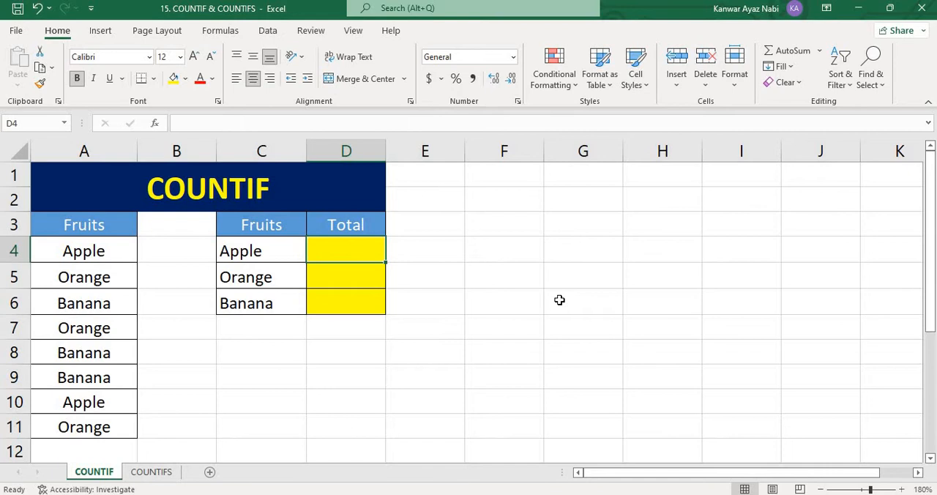
text(=)
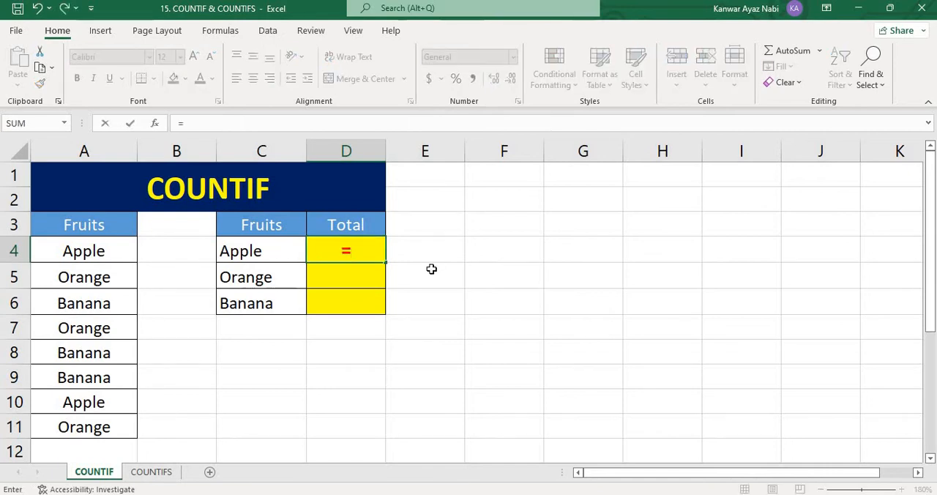
text(COUNTIF)
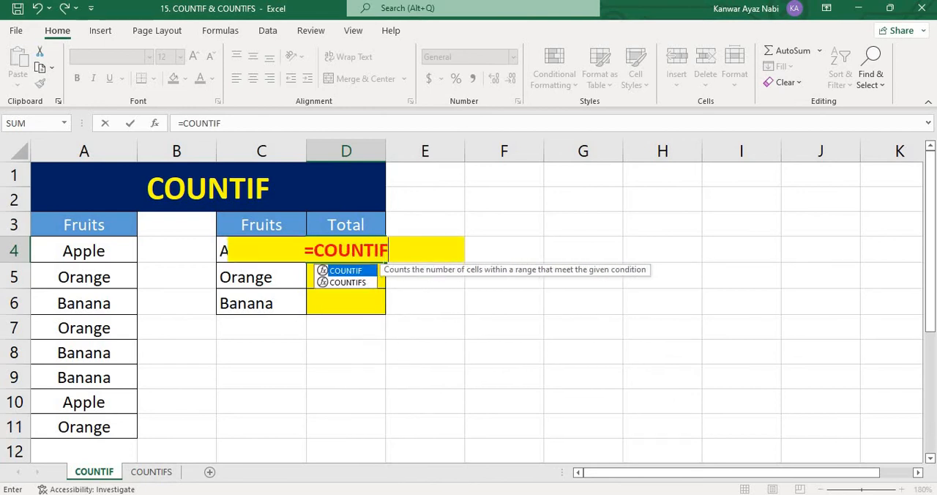
text(()
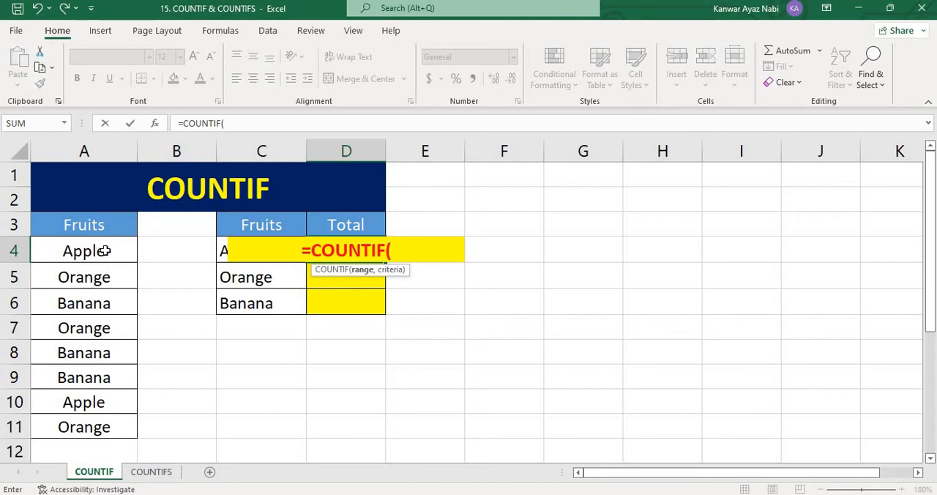
drag(102, 250, 115, 423)
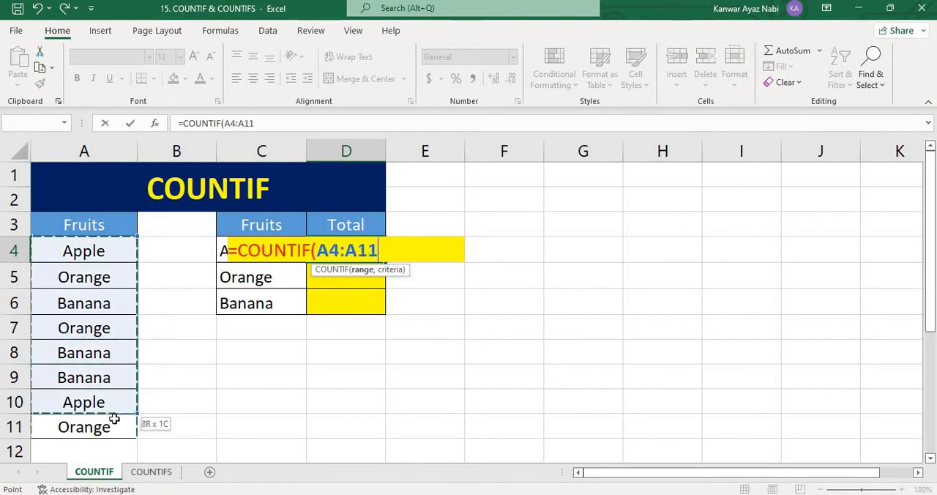
key(F4)
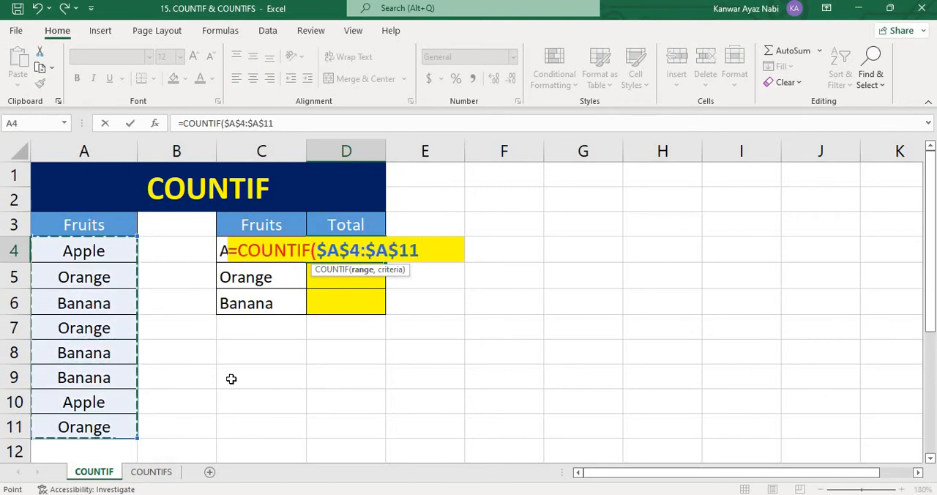
text(,)
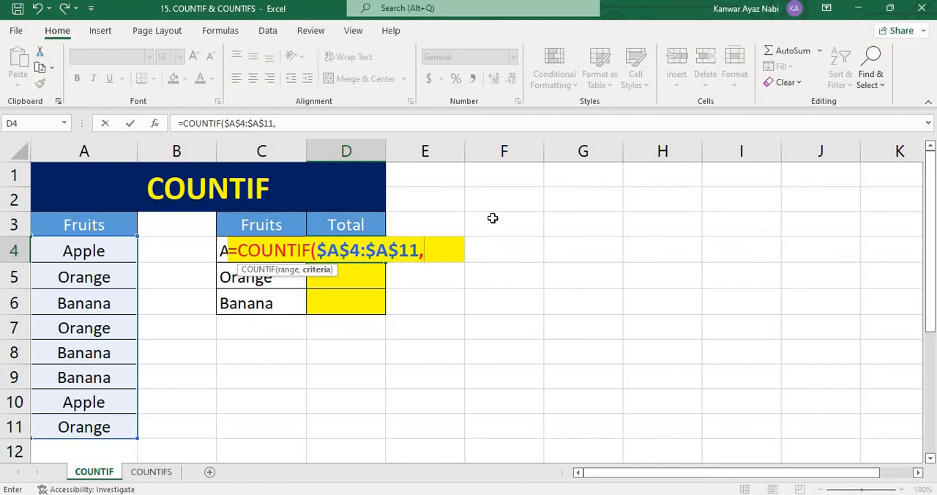
text(C4)
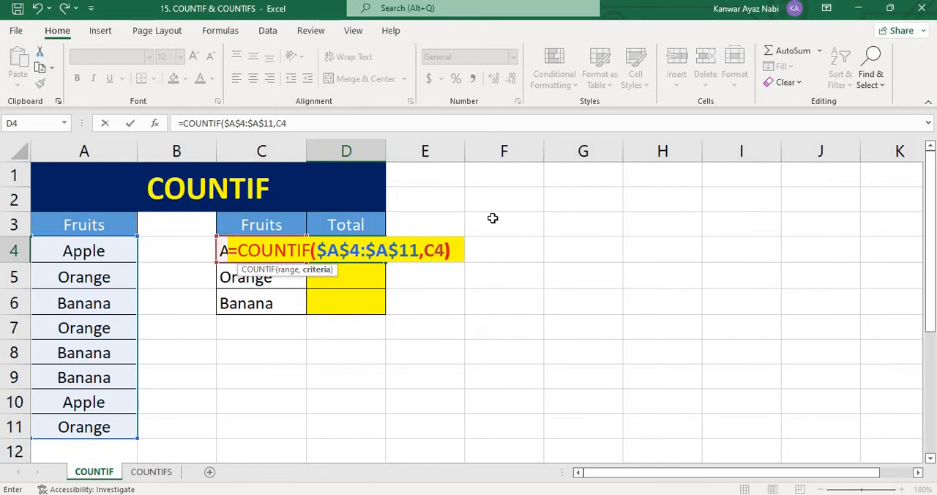
text())
key(Return)
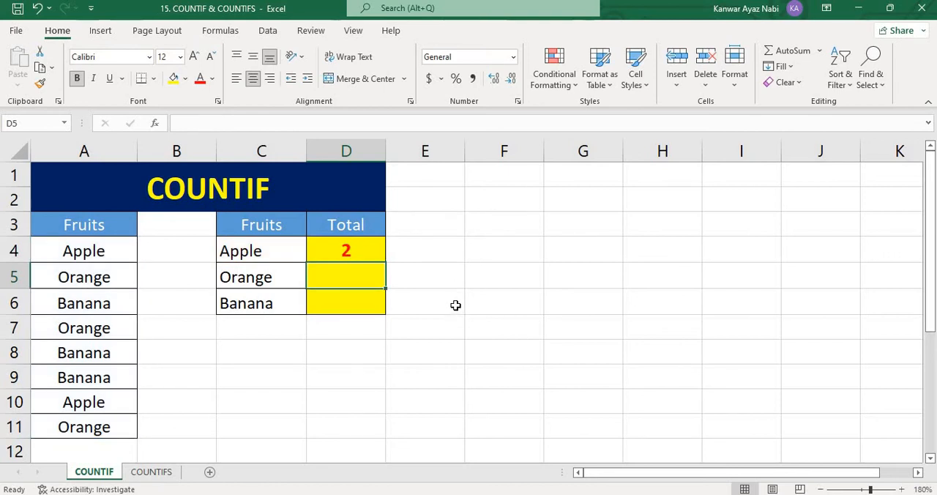
Check the Apple entries in A4 and A10, and fill the COUNTIF formula from D4 down through D6
click(111, 259)
click(98, 399)
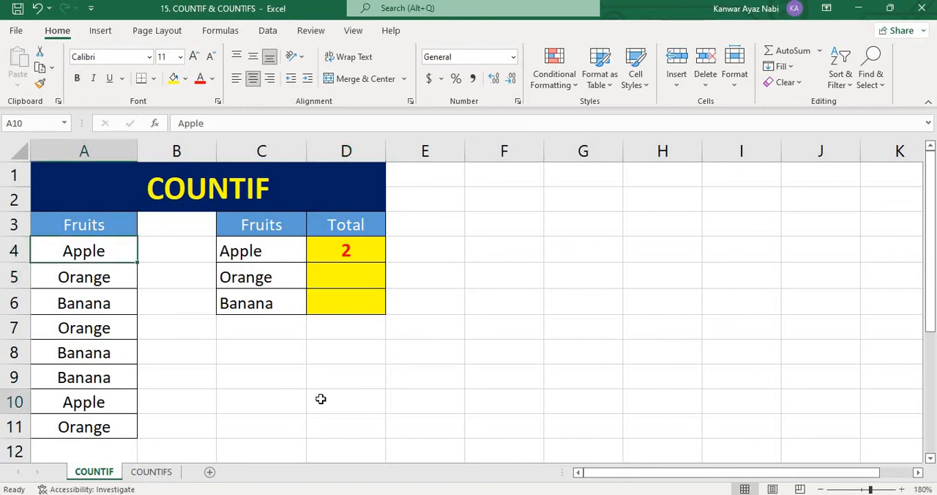
click(369, 253)
drag(385, 262, 385, 312)
click(472, 258)
Check the Orange and Banana totals against the matching entries in the fruit list A4:A11
click(363, 283)
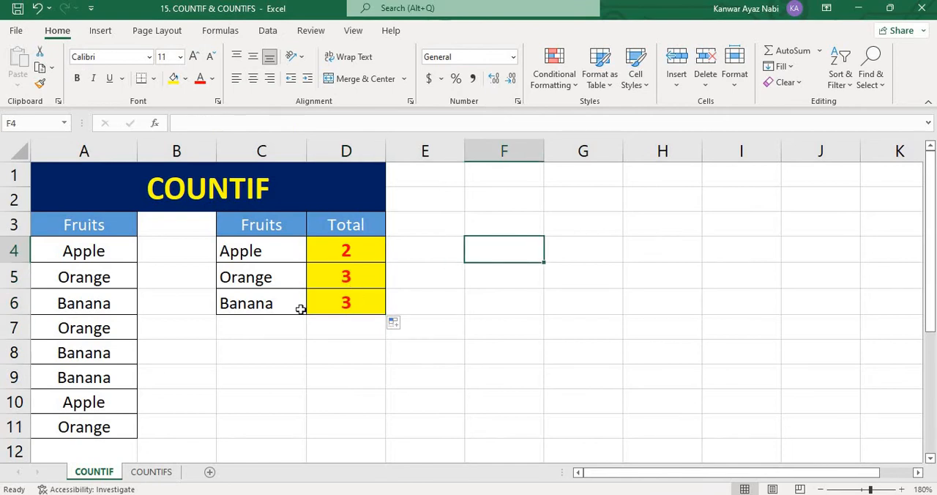
click(105, 277)
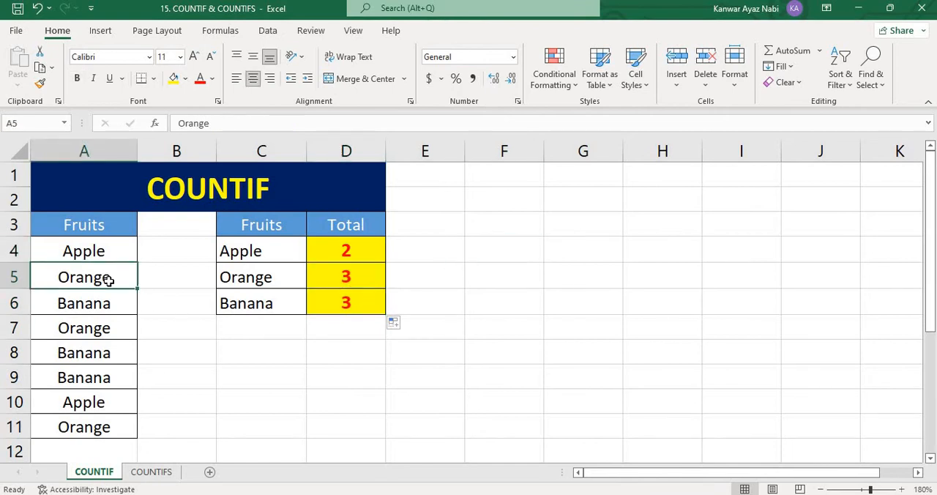
click(107, 331)
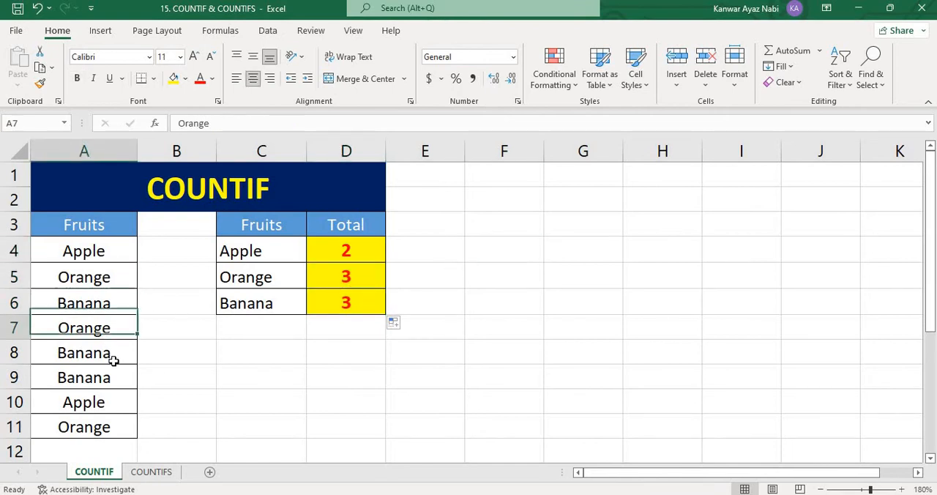
click(107, 428)
click(235, 398)
click(342, 298)
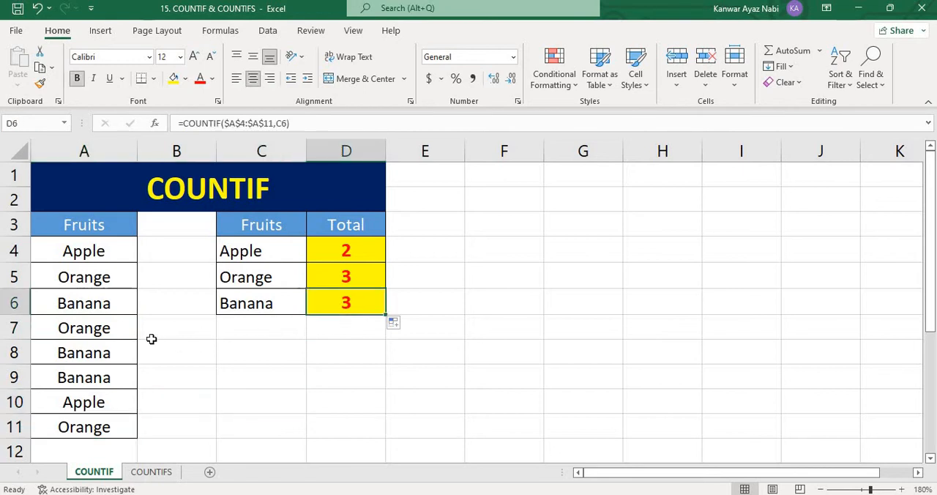
click(107, 306)
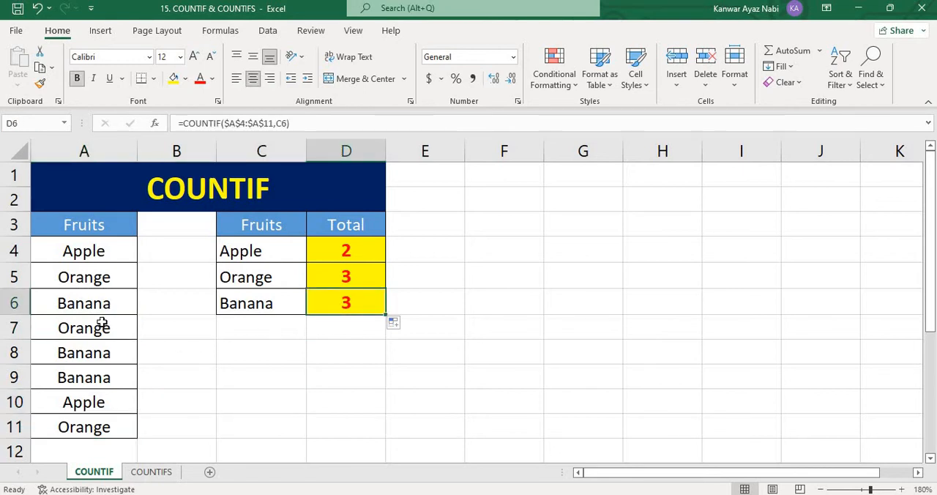
click(108, 378)
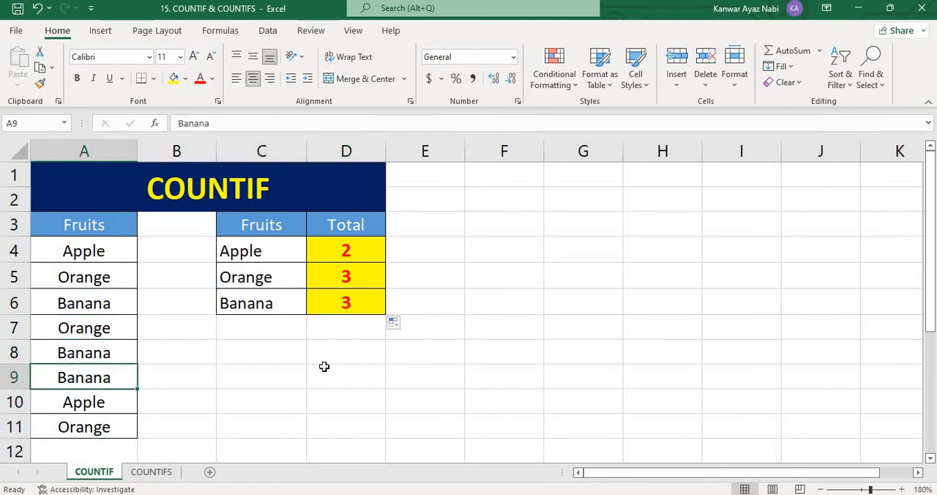
click(301, 387)
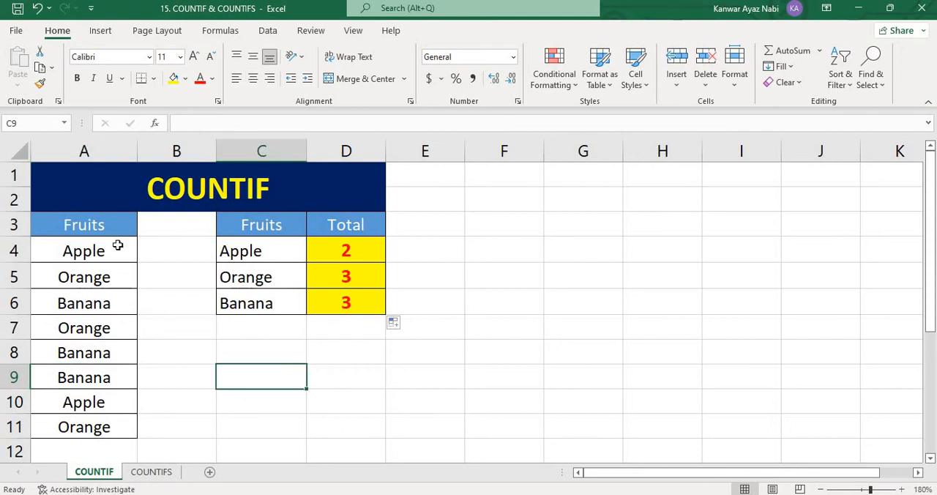
drag(117, 253, 111, 430)
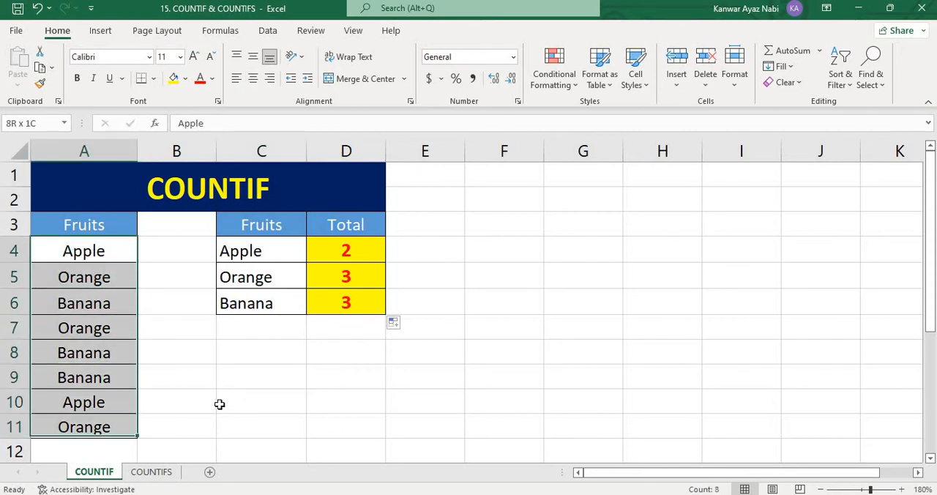
Switch to the COUNTIFS sheet and compare the name and fruit pairs in rows 4 and 7 of the summary with the data in A4:B11
click(159, 474)
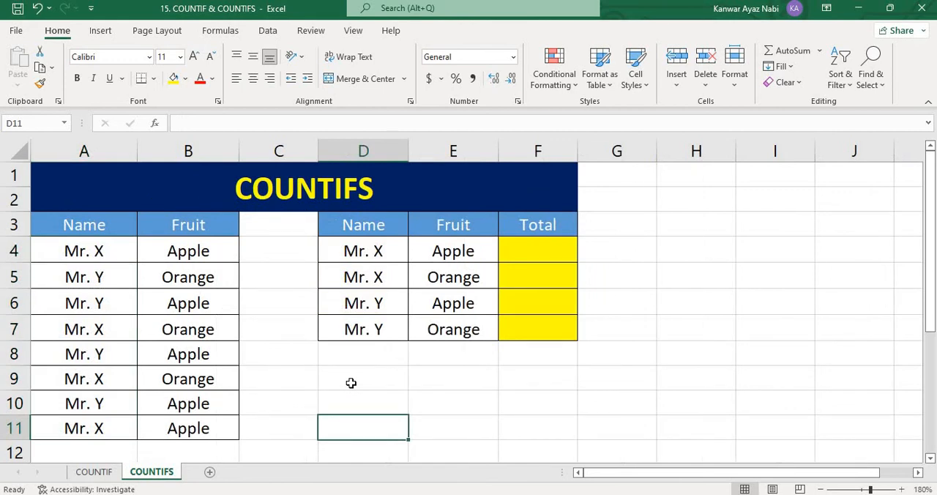
click(556, 255)
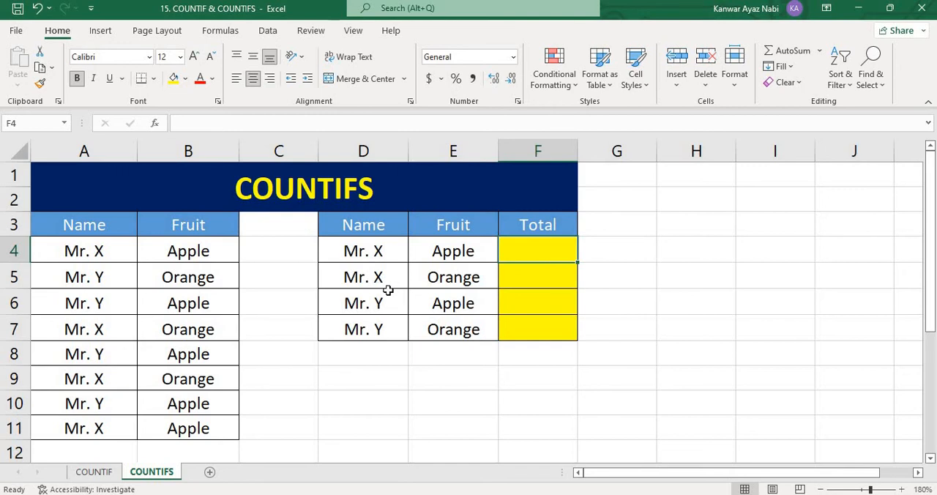
drag(366, 250, 447, 254)
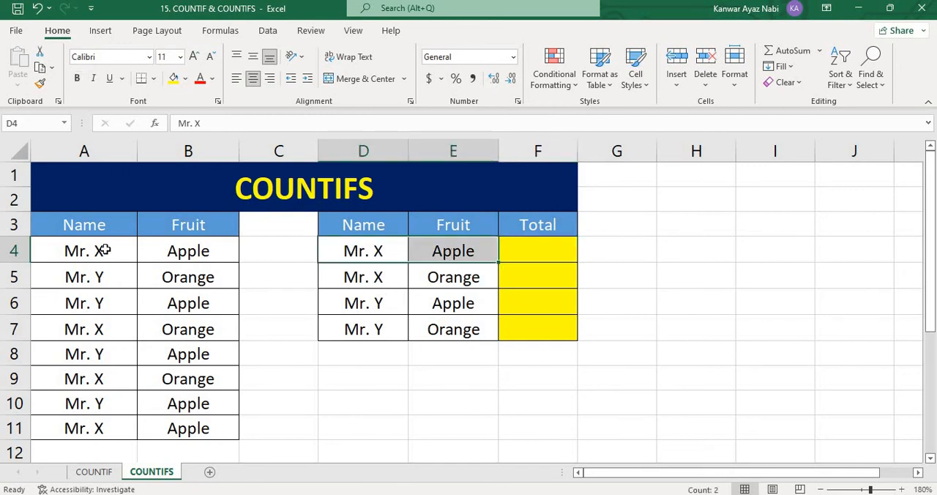
drag(105, 250, 193, 428)
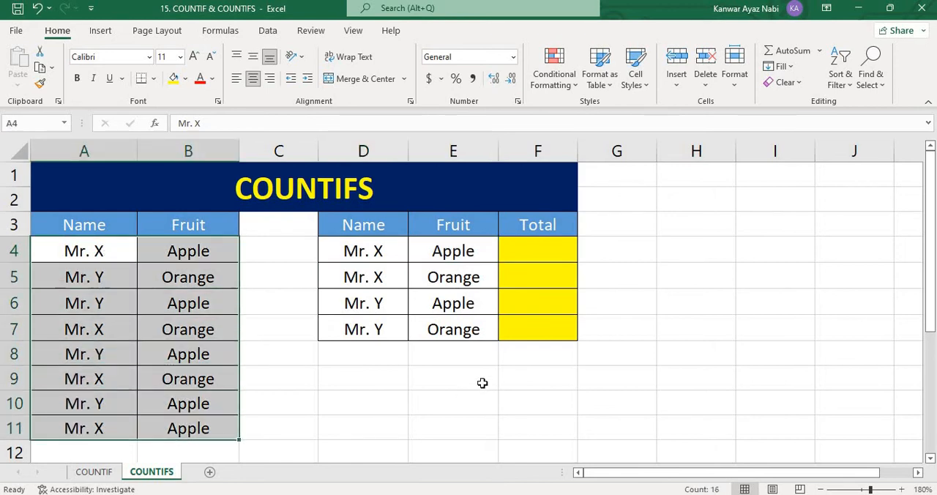
click(482, 383)
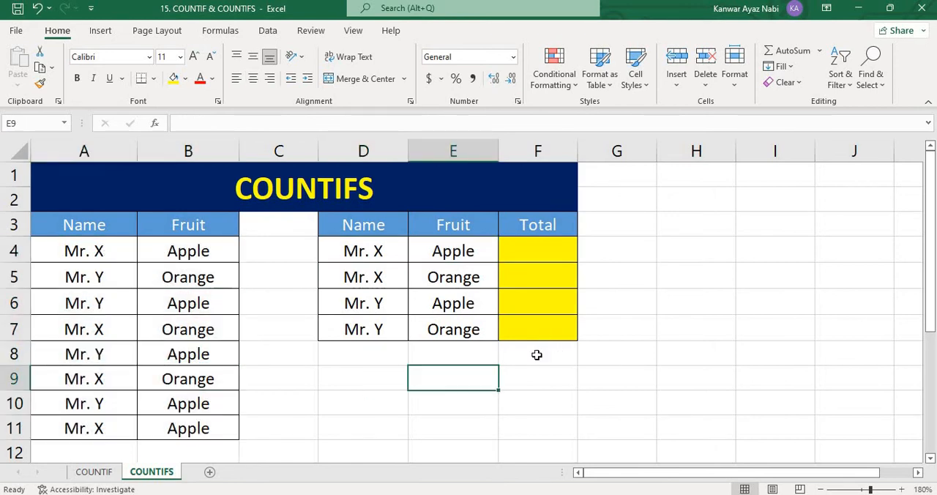
click(537, 333)
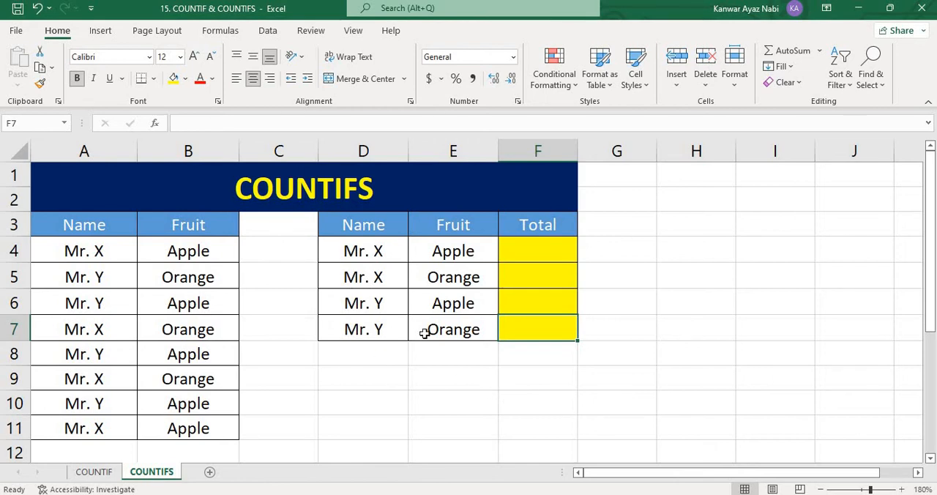
drag(355, 329, 433, 339)
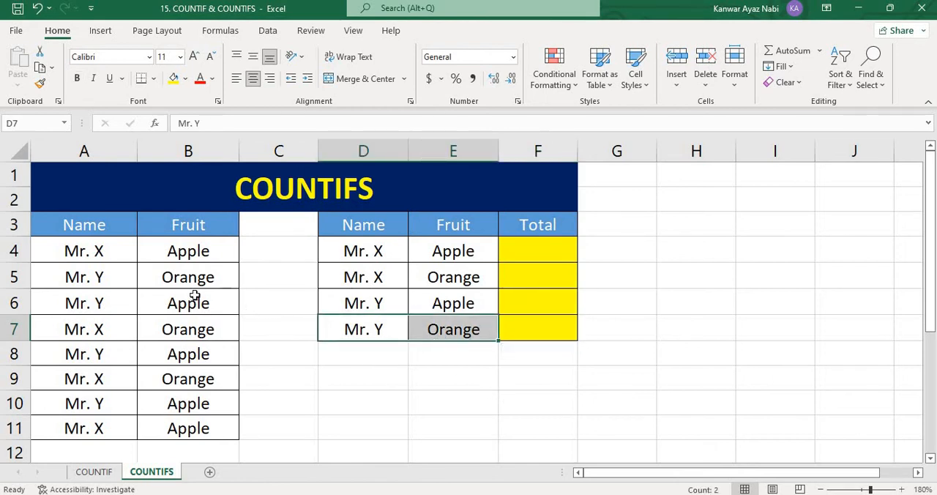
drag(81, 251, 212, 428)
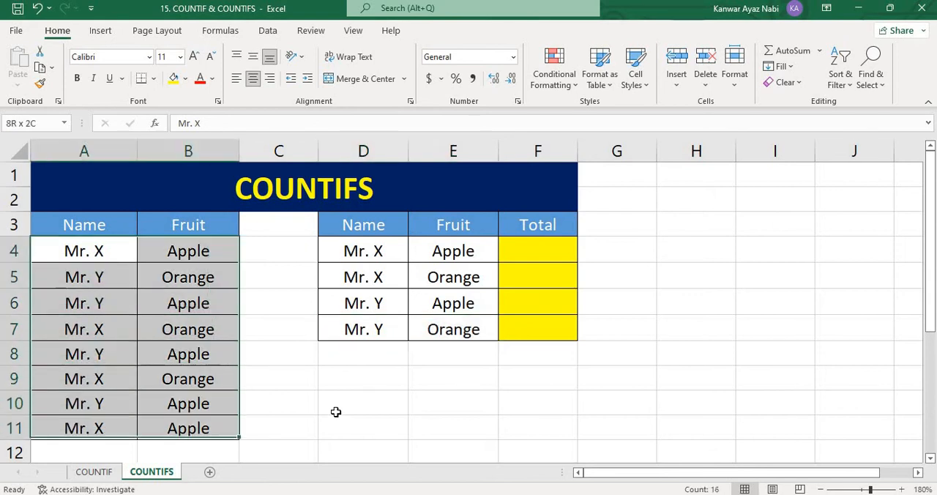
Review the name range A4:A11 with criterion D4 and the fruit range B4:B11 with criterion E4 for the total in F4
click(553, 254)
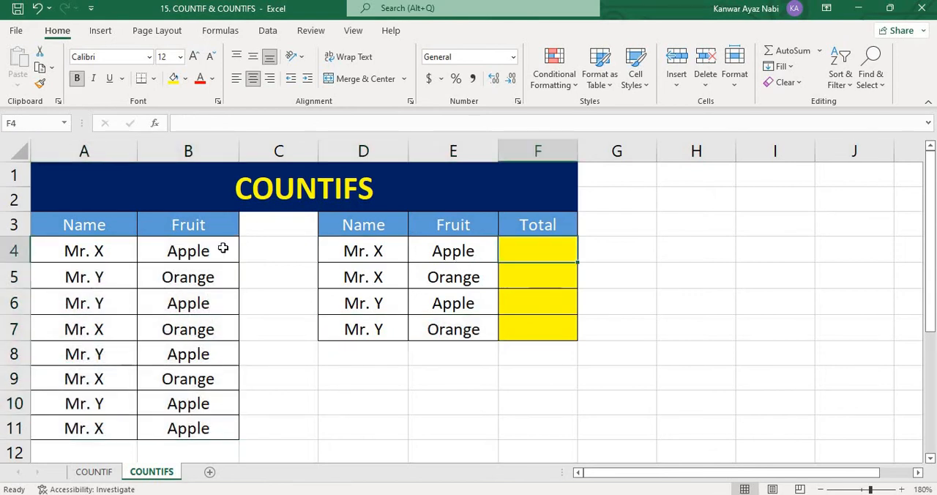
drag(95, 249, 110, 428)
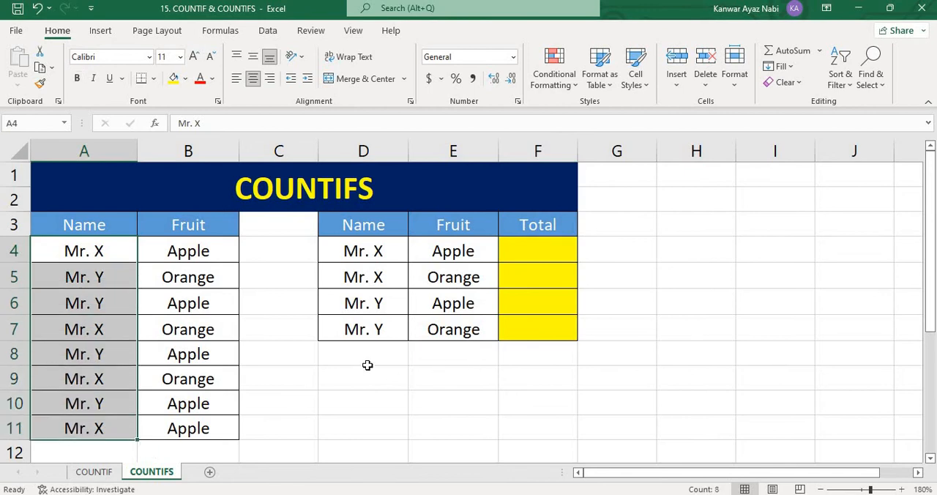
click(371, 251)
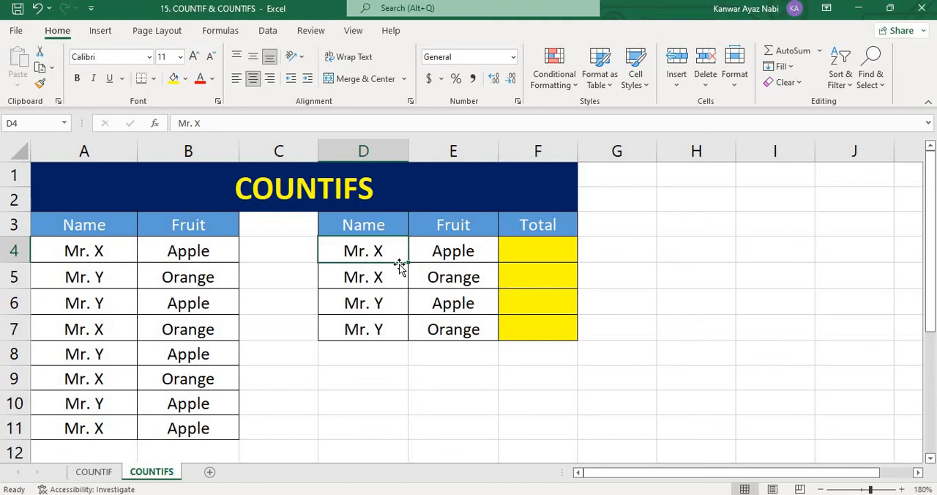
key(Right)
key(Right)
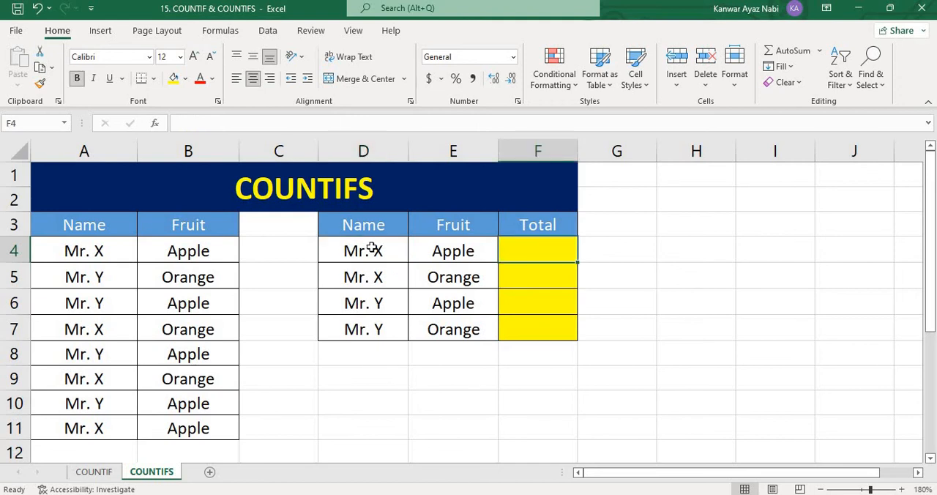
drag(212, 251, 219, 428)
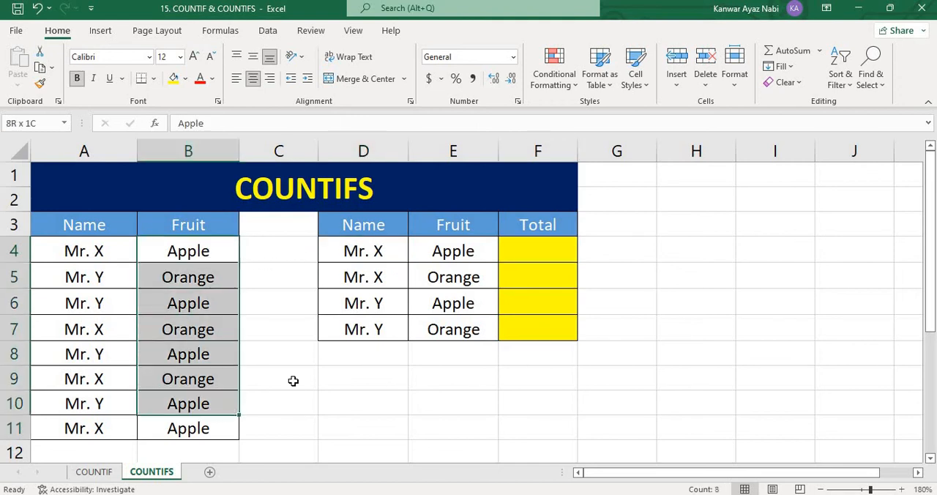
click(475, 253)
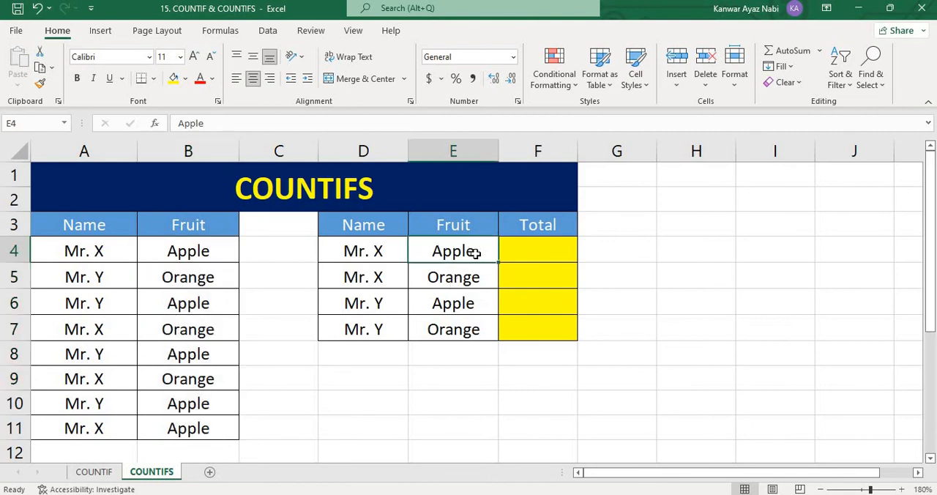
Start a COUNTIFS formula in F4 with the absolute name range $A$4:$A$11 and D4 as its first criterion
click(524, 251)
text(=)
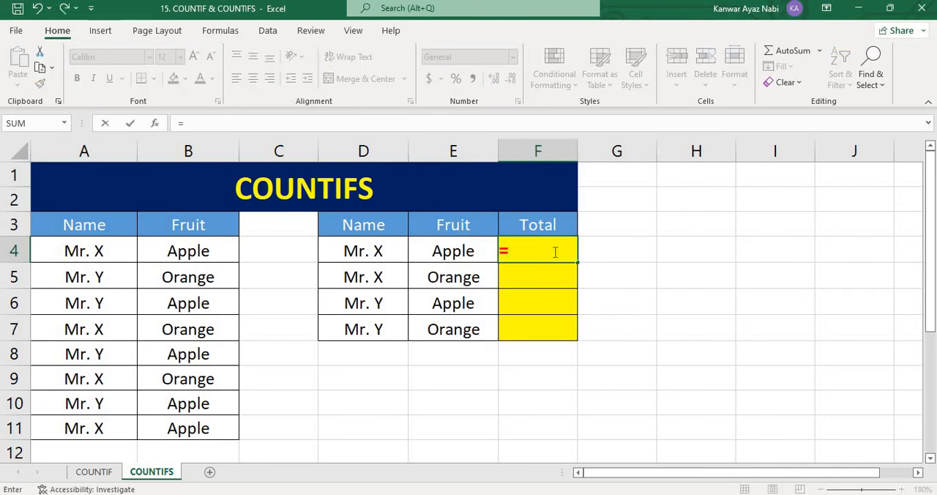
text(COUN)
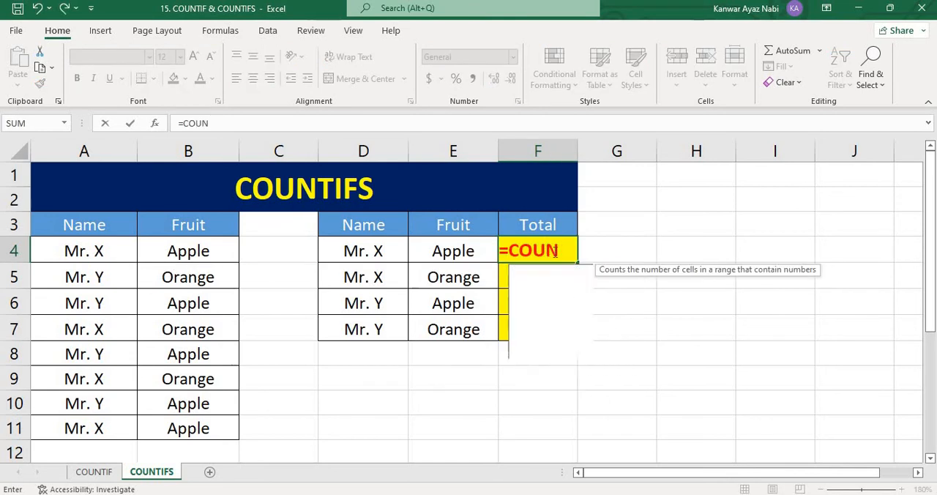
text(TIFS()
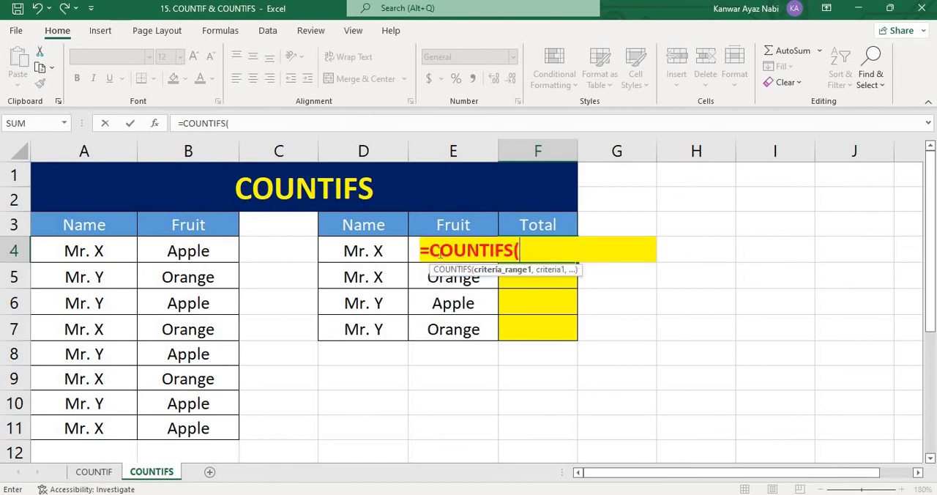
drag(73, 253, 103, 428)
key(F4)
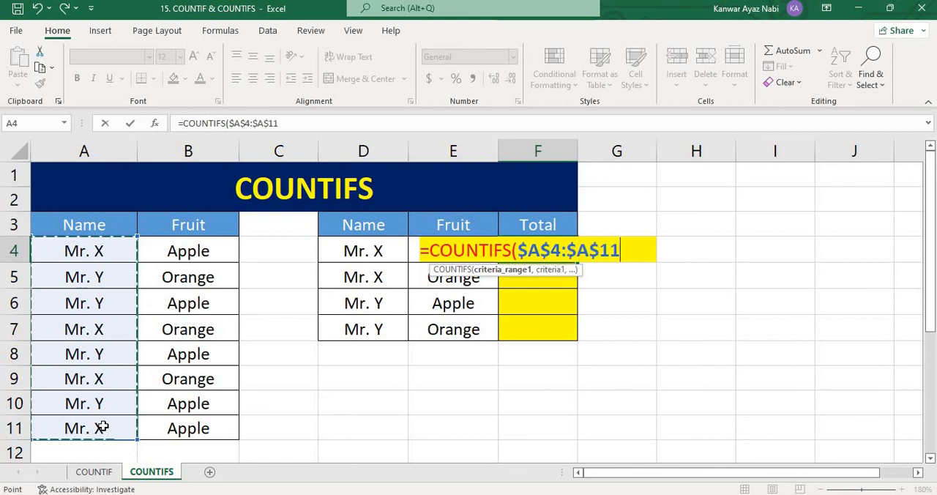
text(,)
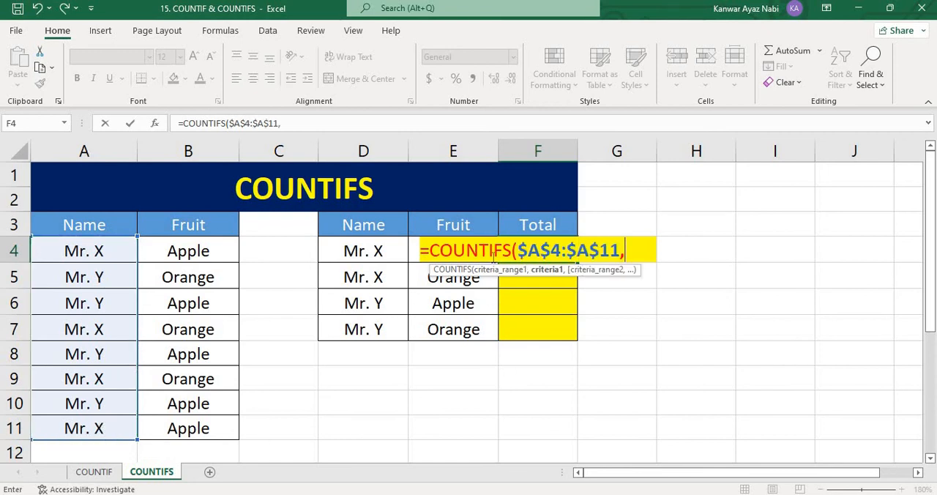
click(380, 250)
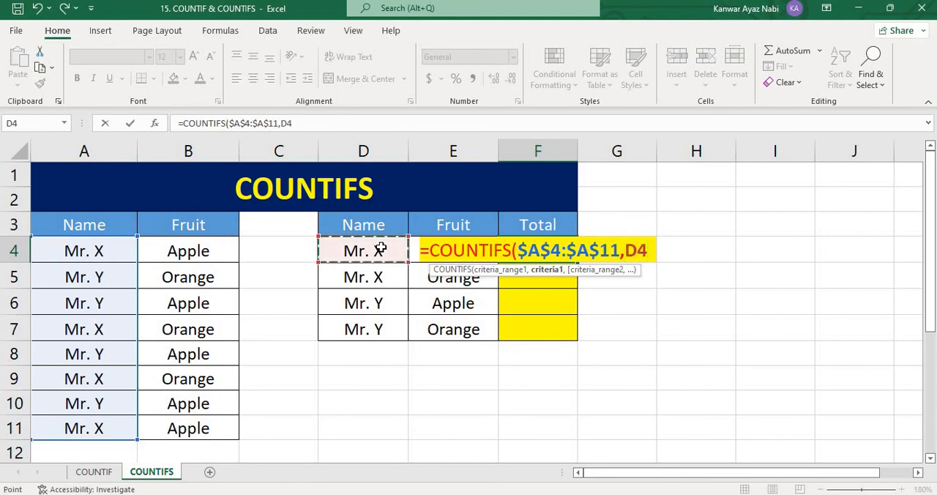
Complete the F4 formula with the second range $B$4:$B$11 and criterion E4, and fill it down through F7
text(,)
drag(219, 252, 220, 410)
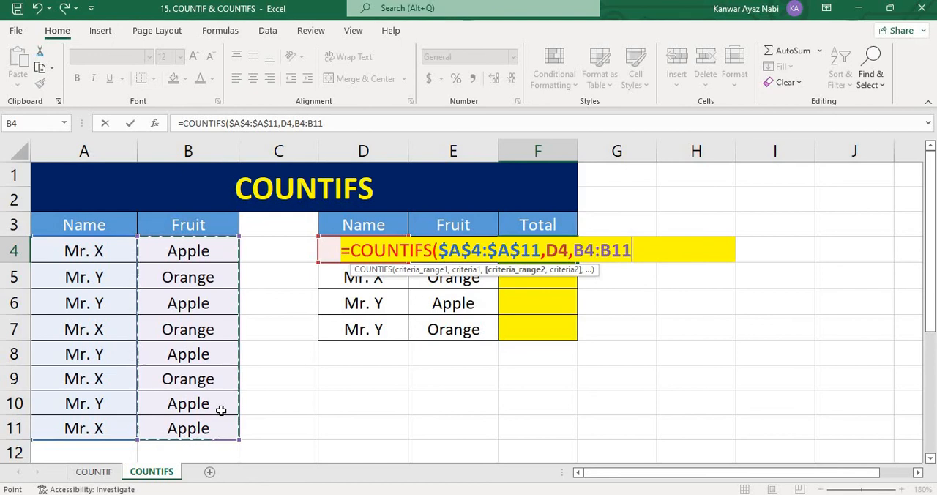
key(F4)
text(,)
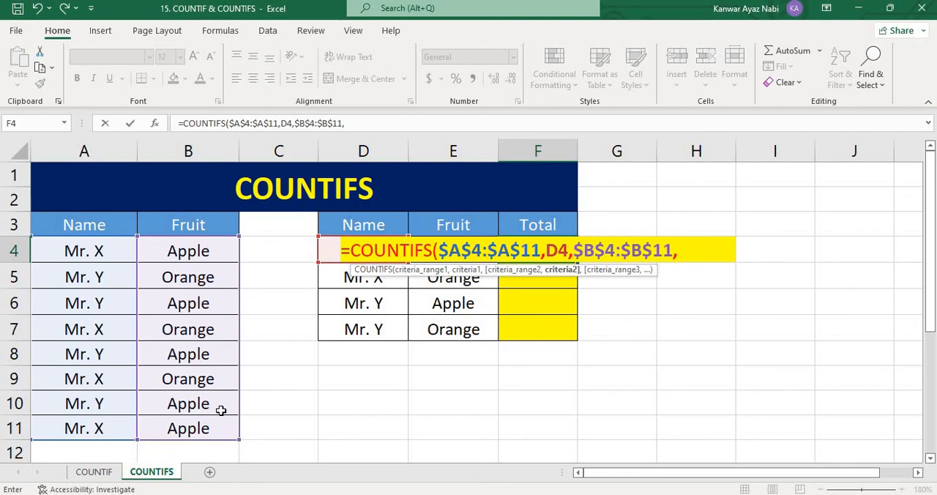
text(E)
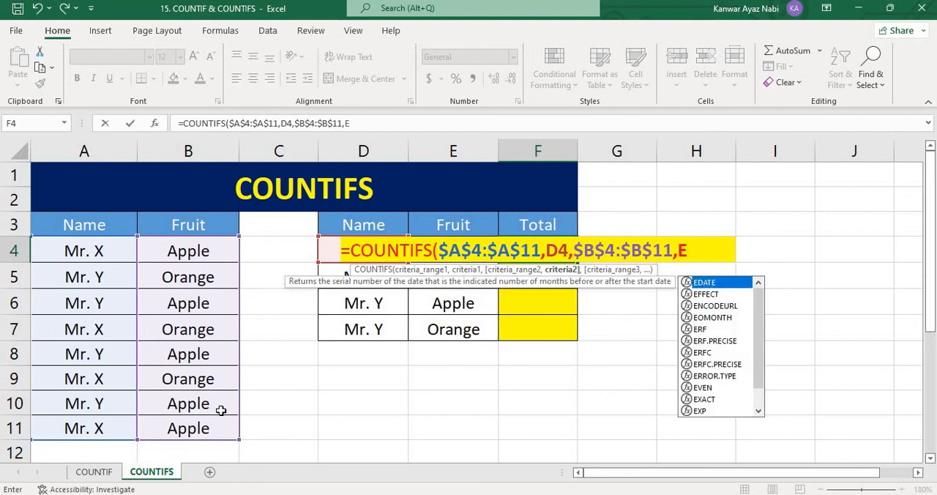
text(4))
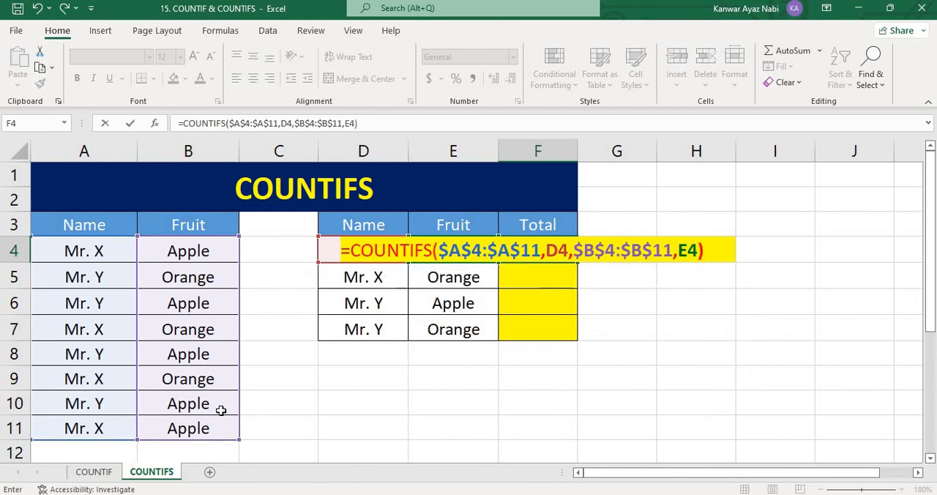
key(Return)
key(Up)
drag(577, 262, 654, 282)
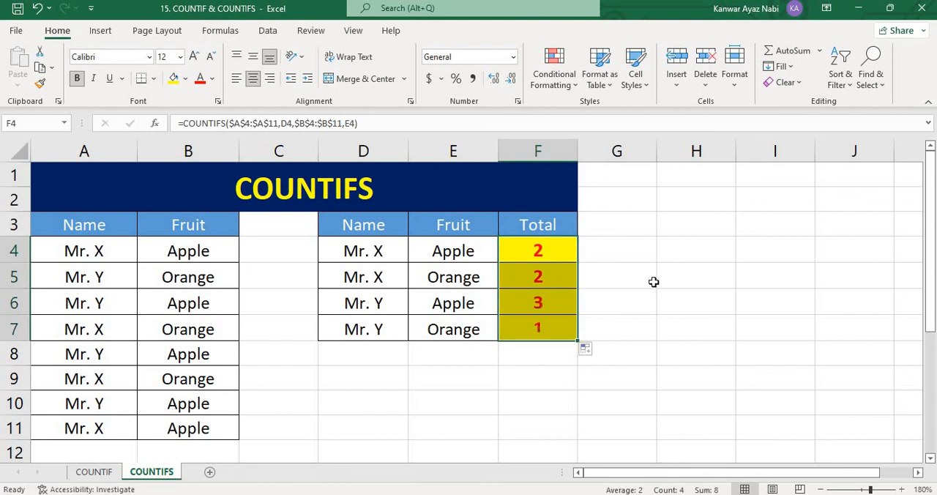
Check the row 6 total in F6 against the matching name and Apple entries in rows 6, 8 and 10 of the data
click(546, 304)
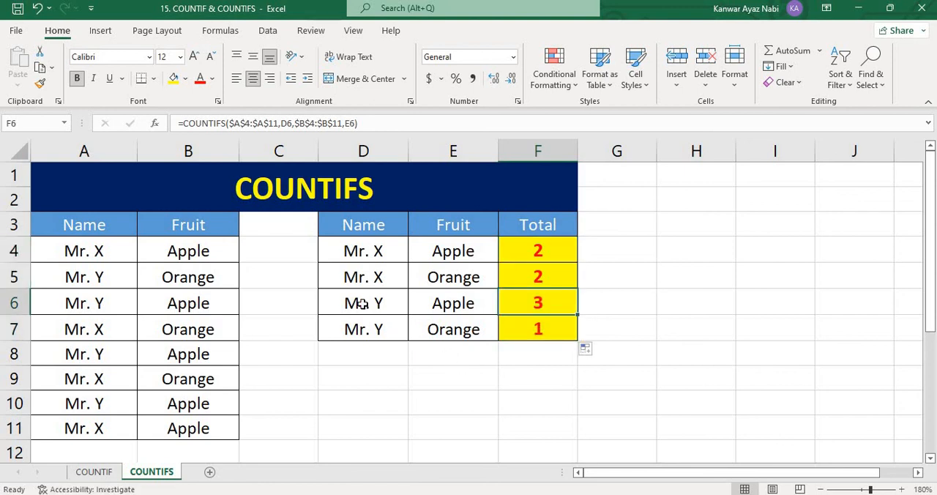
drag(363, 304, 538, 303)
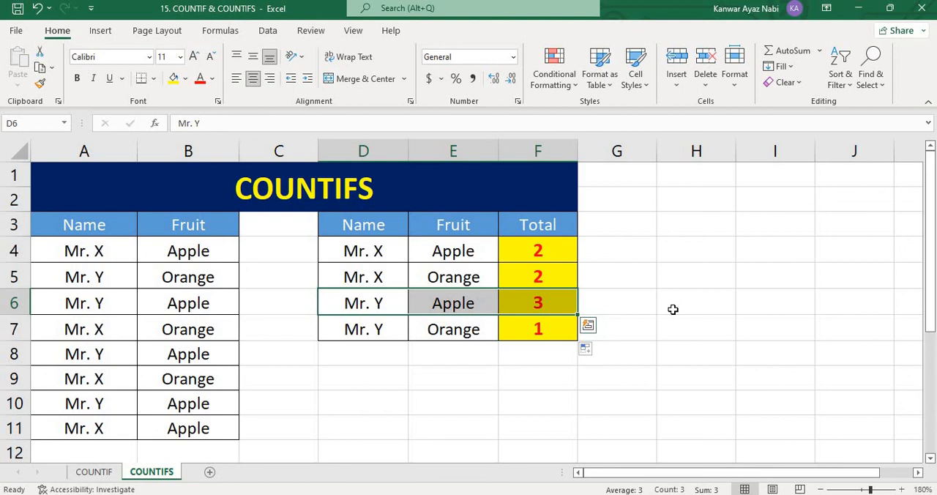
click(70, 248)
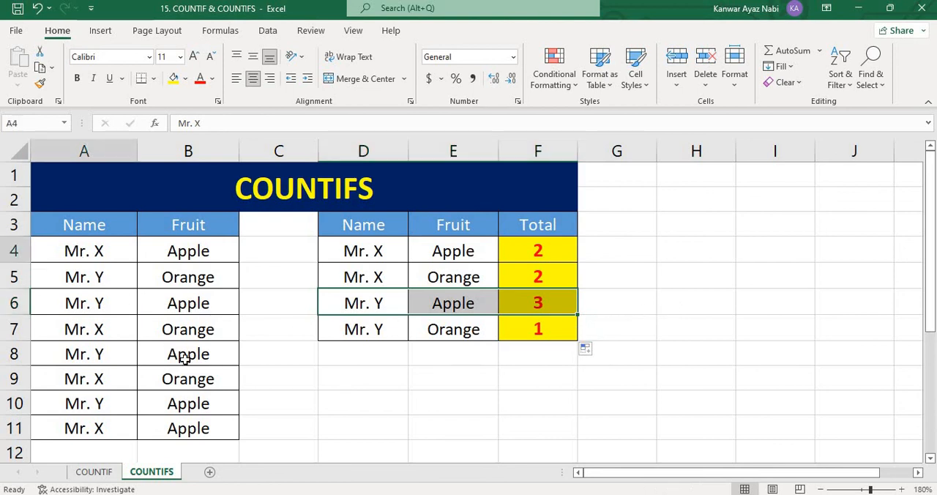
drag(184, 359, 199, 426)
click(341, 412)
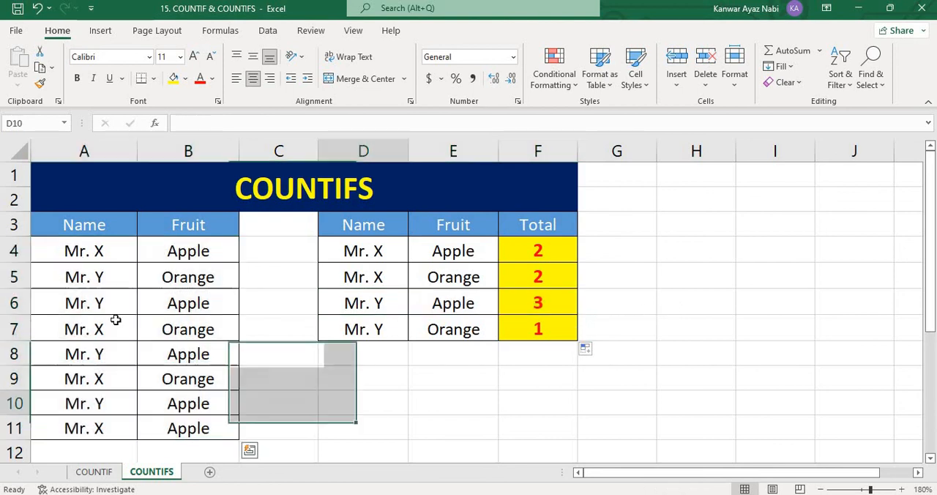
drag(110, 304, 224, 301)
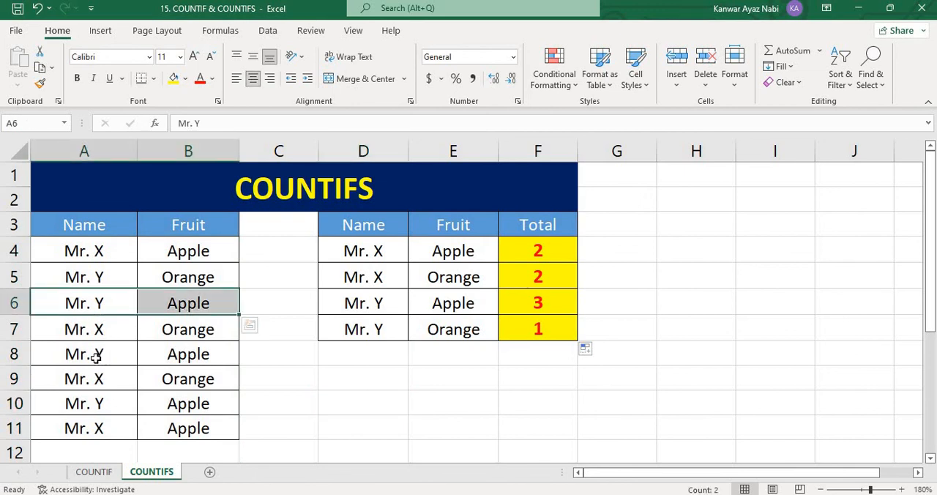
drag(95, 357, 188, 356)
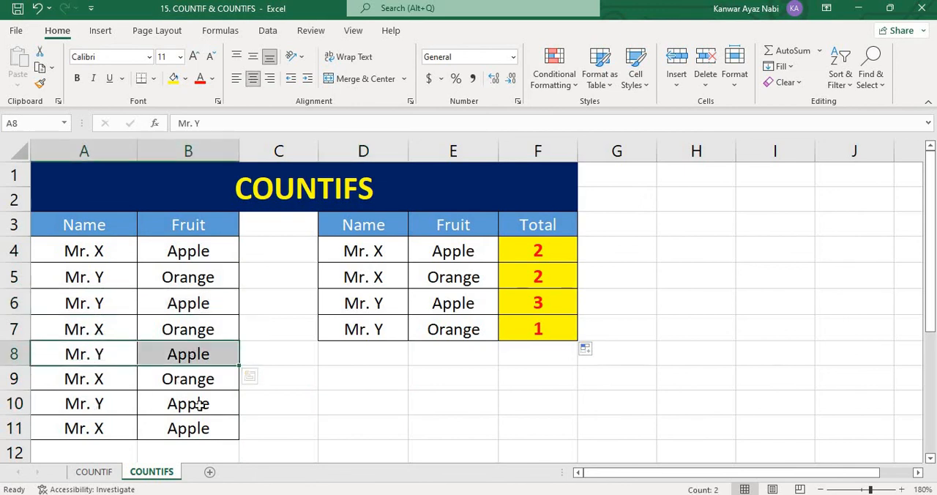
drag(95, 404, 209, 405)
click(523, 371)
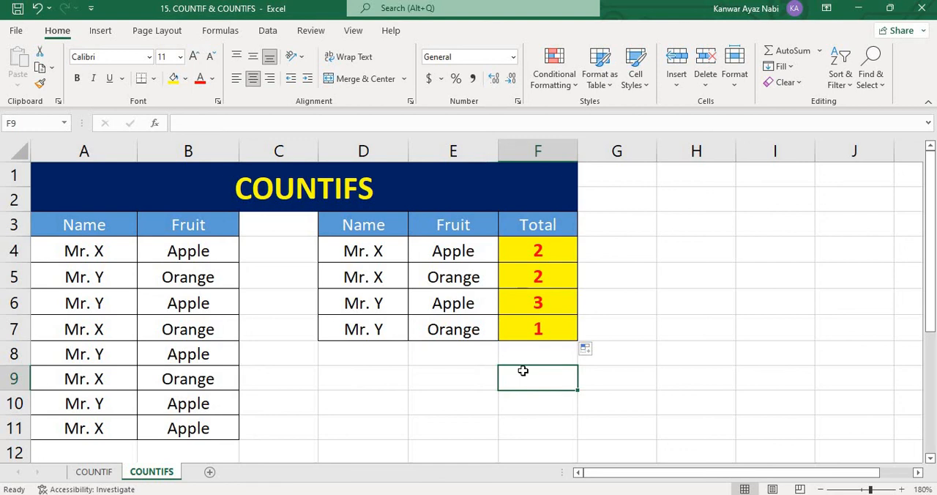